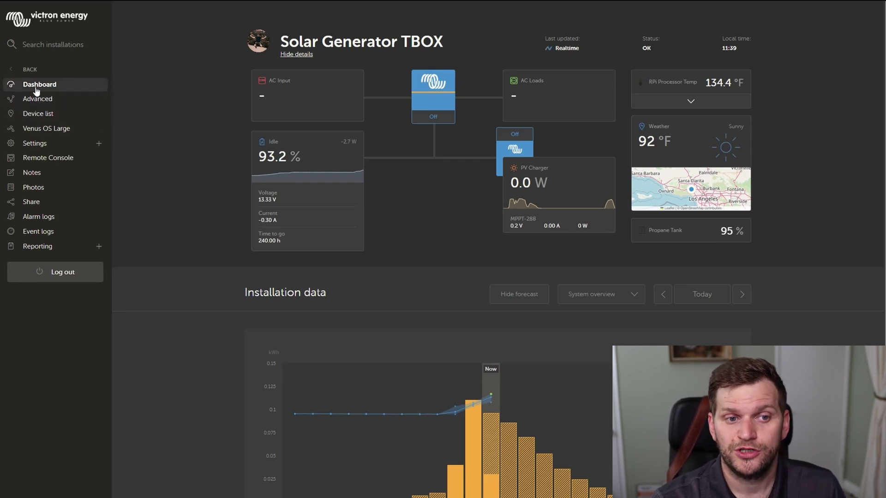
From the Solar Generator TBOX device list, go to the Firmware Update page showing four up-to-date devices
click(46, 119)
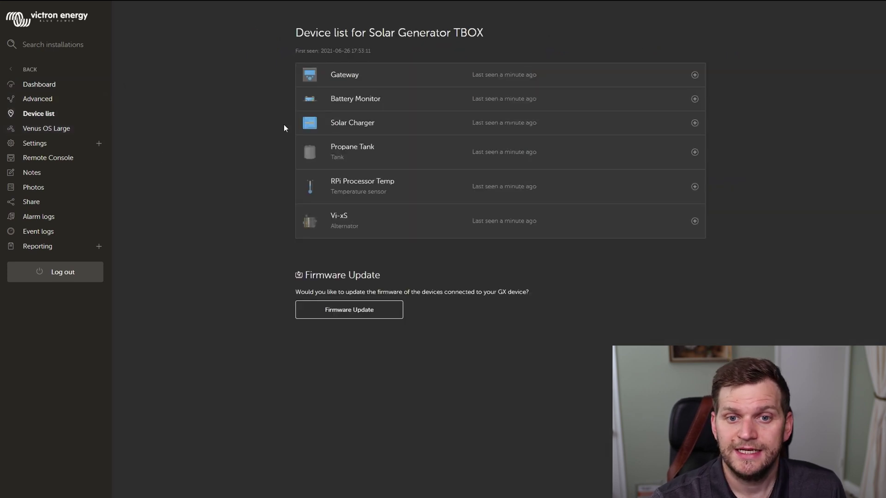
drag(271, 249, 517, 331)
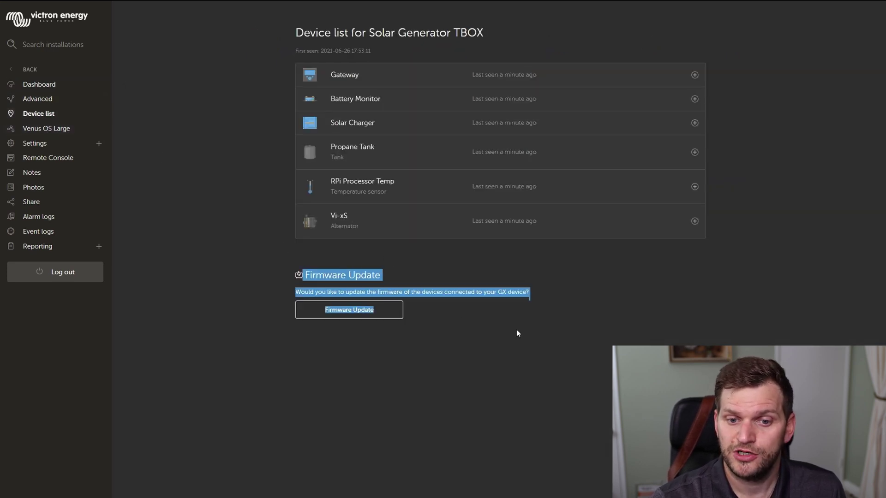
click(552, 357)
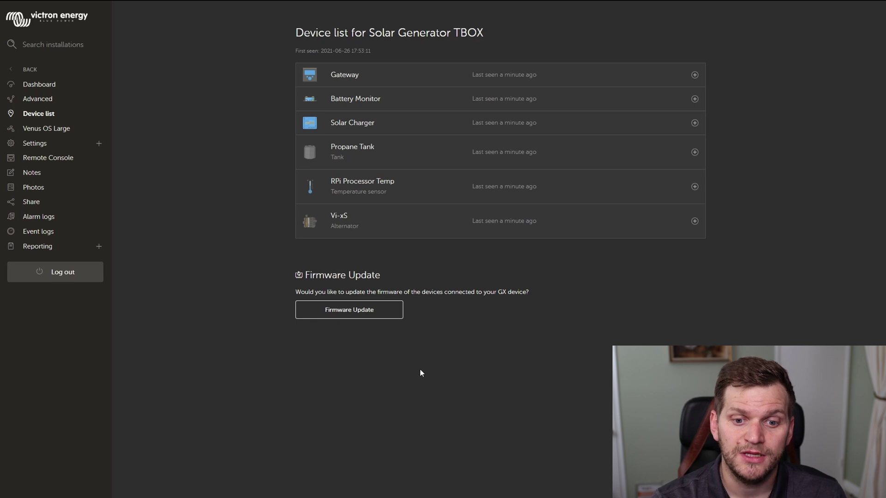
click(365, 313)
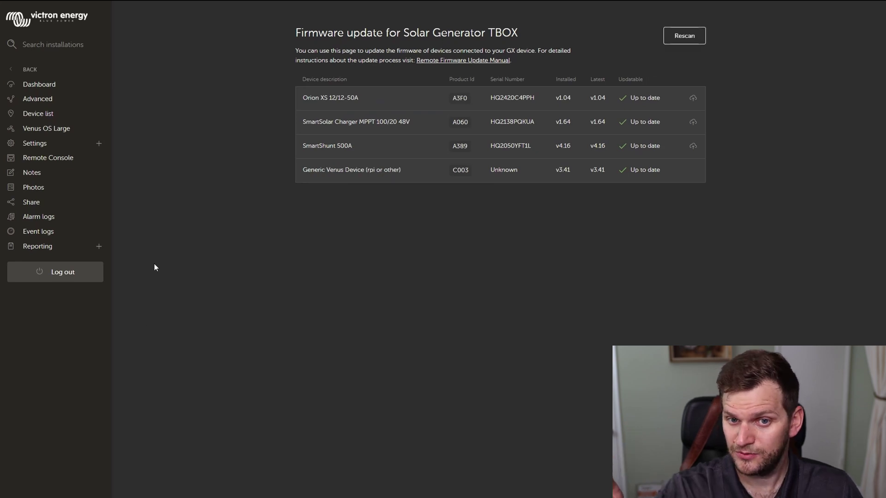
double_click(632, 79)
click(741, 84)
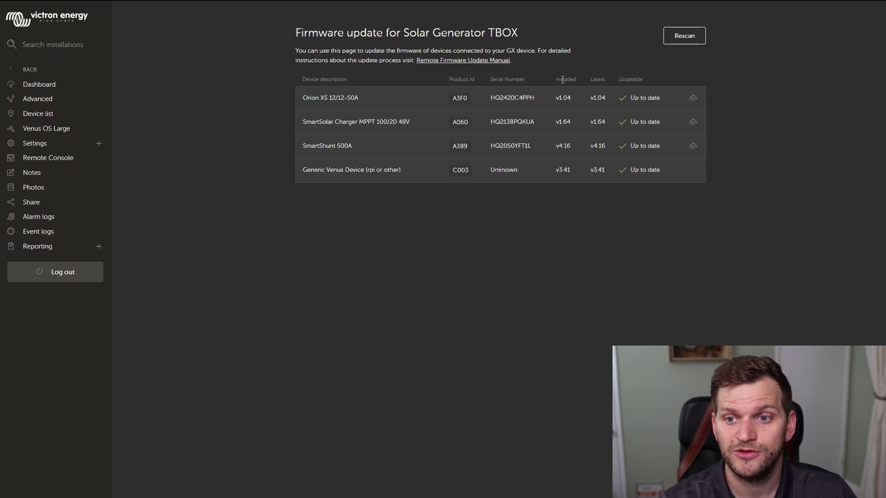
click(642, 66)
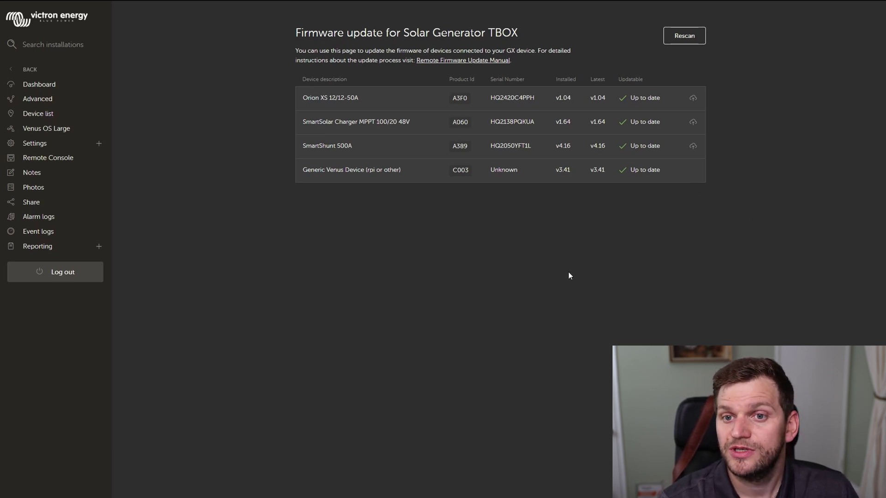
click(38, 70)
Switch to RPI4 (Test), show its device list and connect the GX device's remote console
click(44, 102)
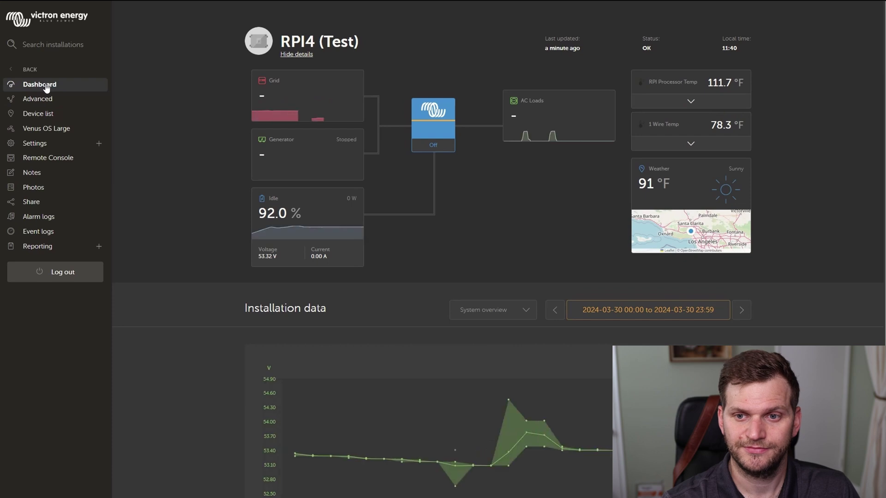
click(49, 118)
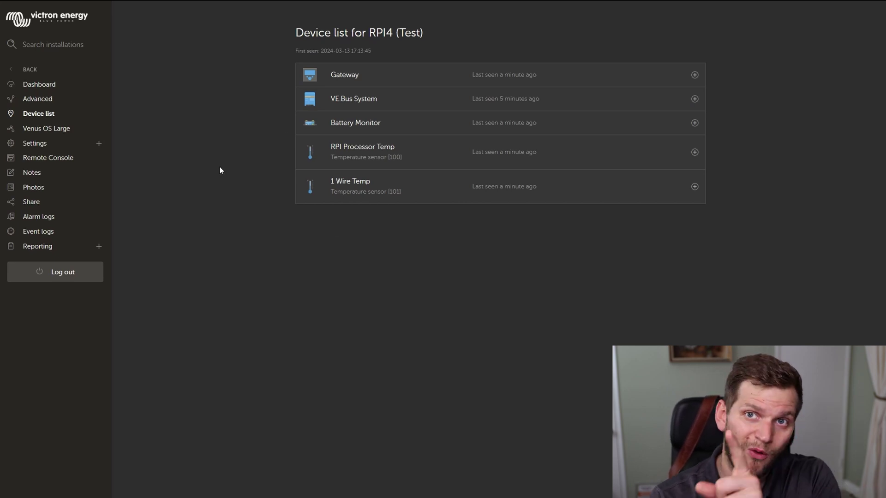
click(62, 161)
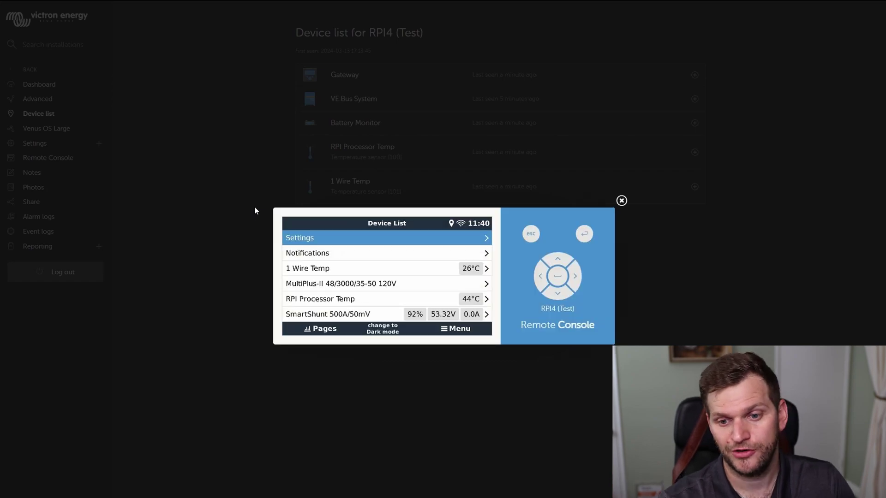
Under the console's Settings > VRM online portal, switch VRM two-way communication on, then back out
click(314, 239)
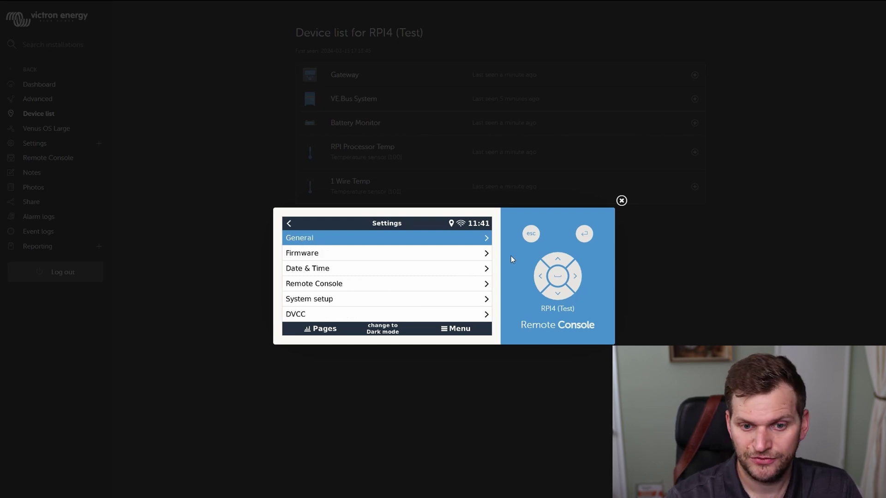
key(Down)
key(Down)
key(Down)
key(Down)
key(Down)
key(Down)
key(Down)
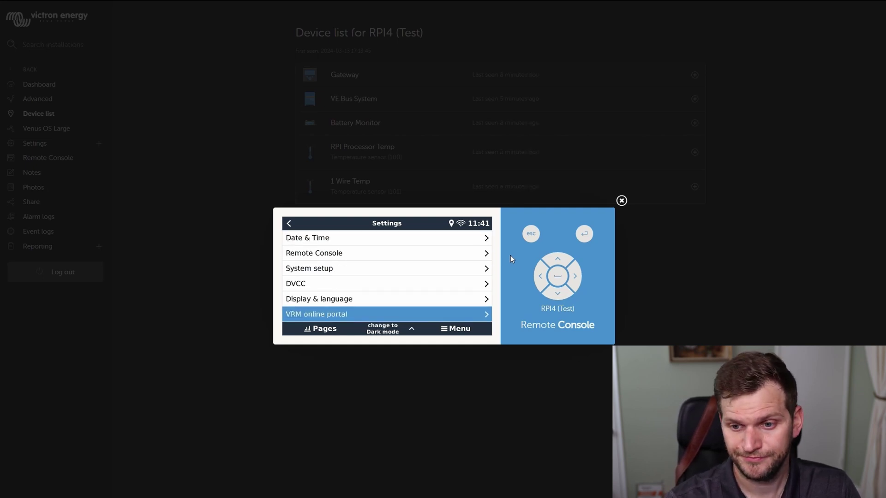
click(581, 286)
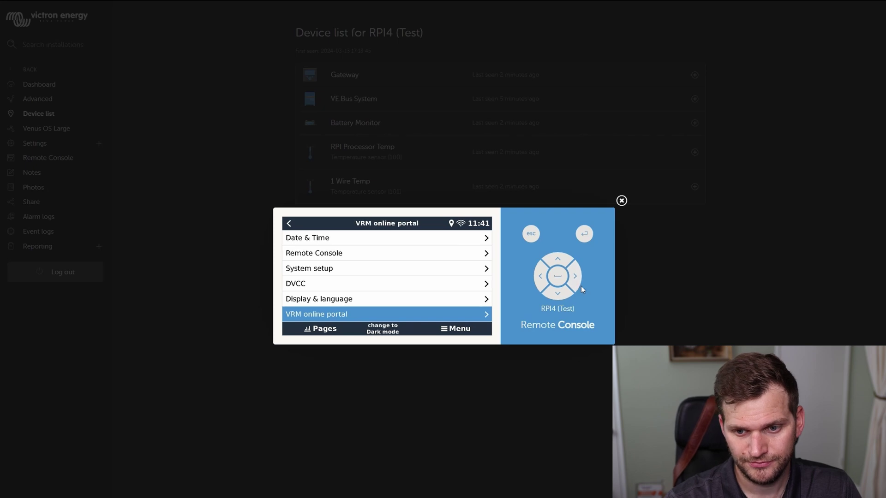
key(Down)
key(Down)
key(Down)
key(Down)
key(Down)
key(Down)
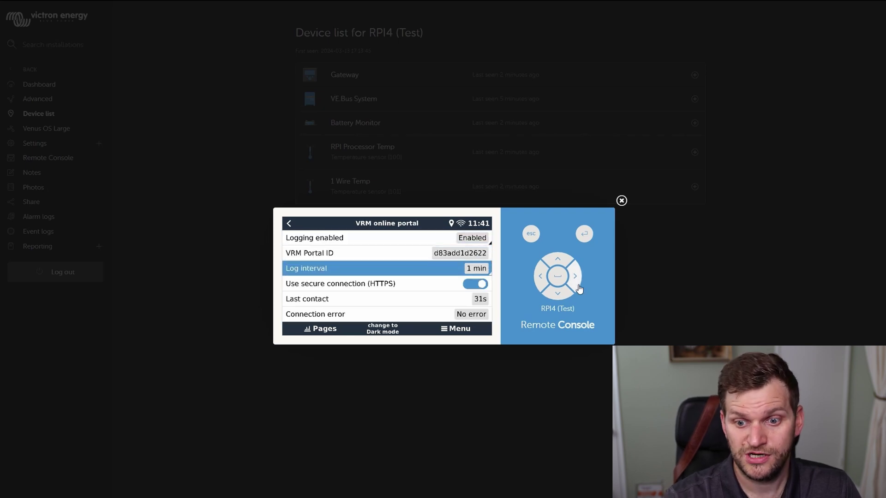
key(Down)
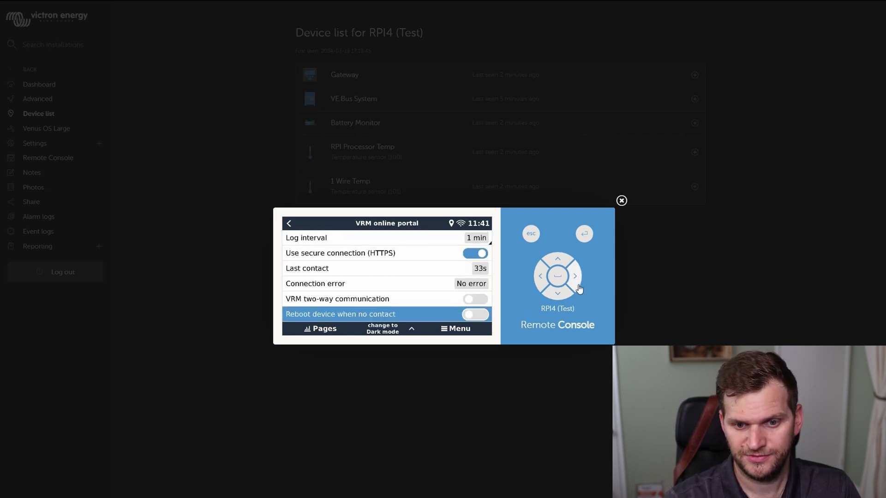
key(Up)
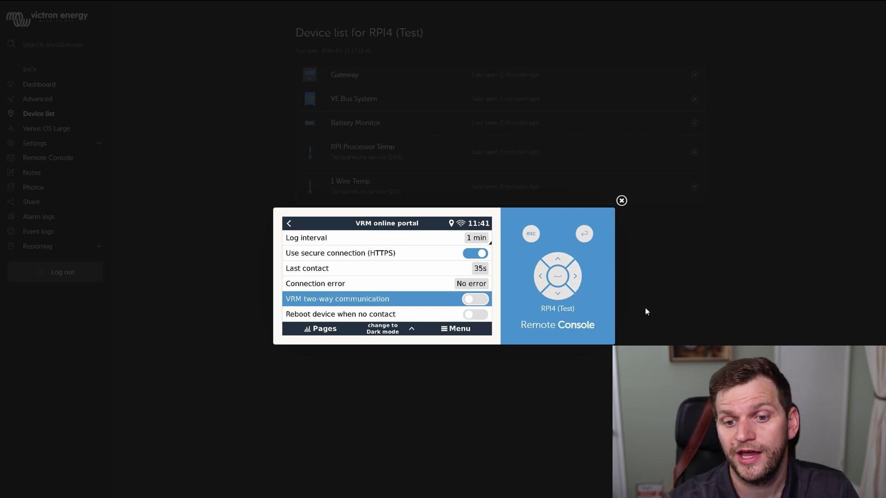
click(470, 301)
key(Escape)
key(Escape)
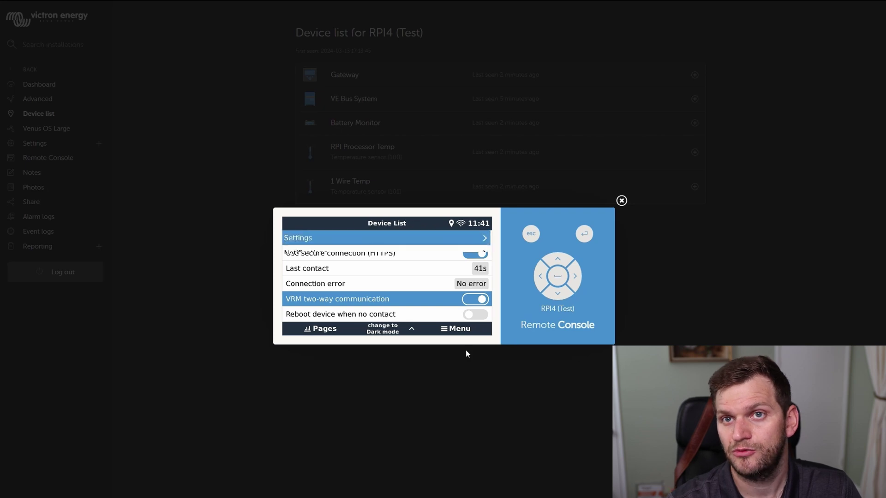
Close the remote console, reload the RPI4 (Test) device list and go to Firmware Update
click(621, 201)
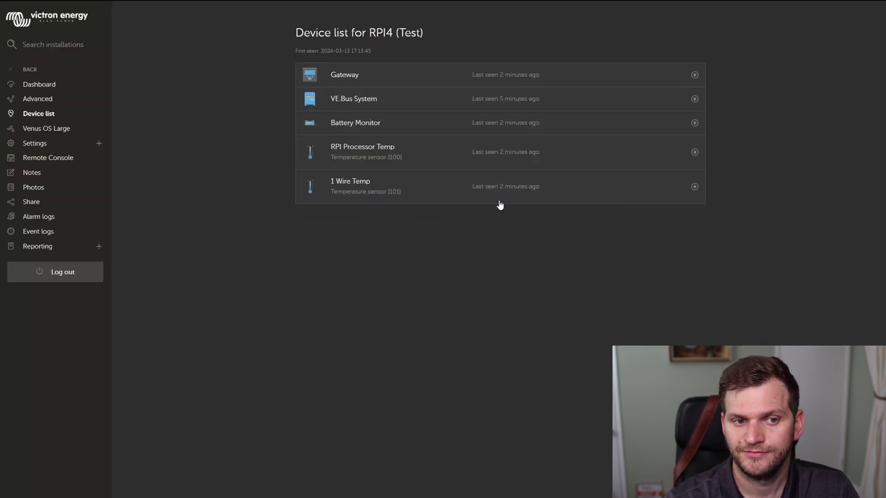
click(28, 90)
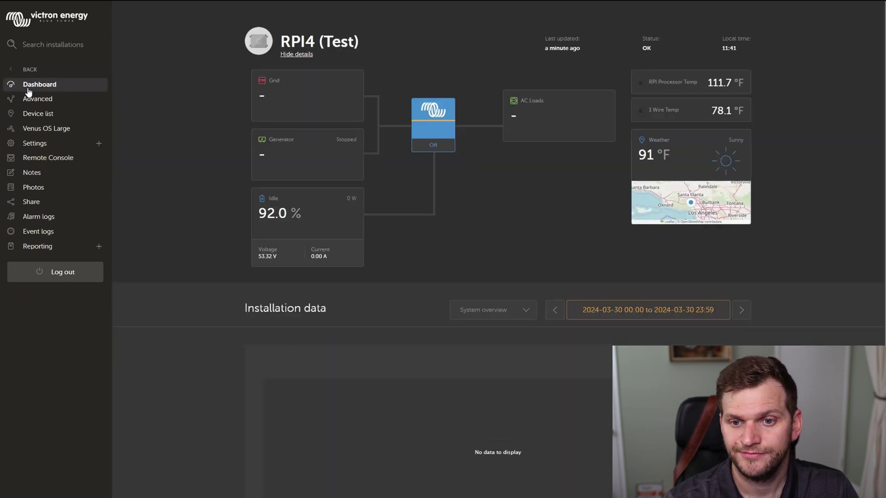
click(38, 119)
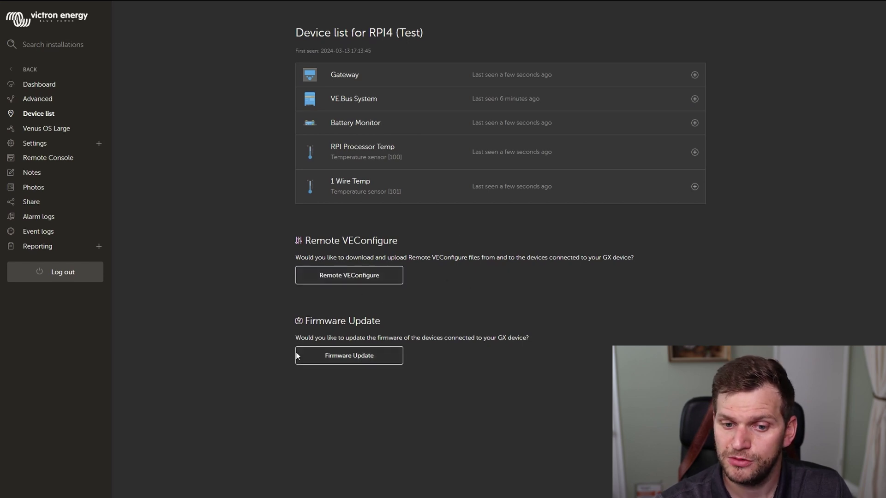
click(364, 361)
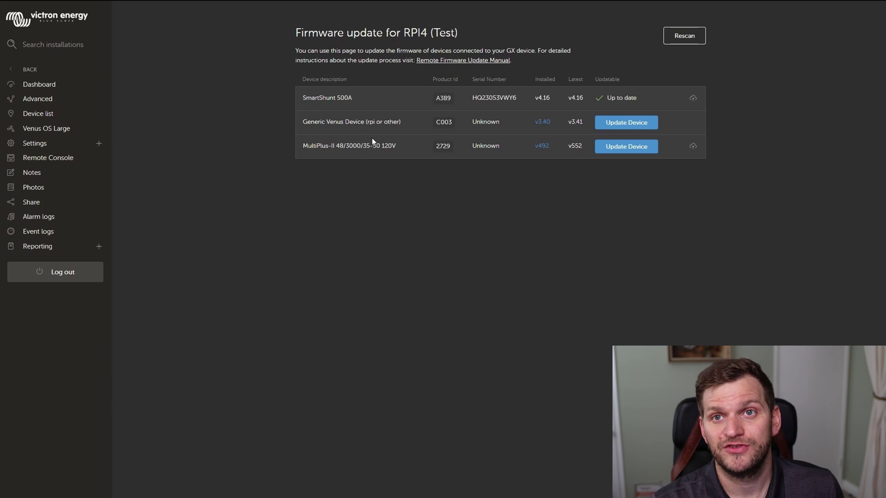
Check the firmware table: MultiPlus-II on v492 with v552 available, SmartShunt 500A up to date
drag(308, 144, 418, 141)
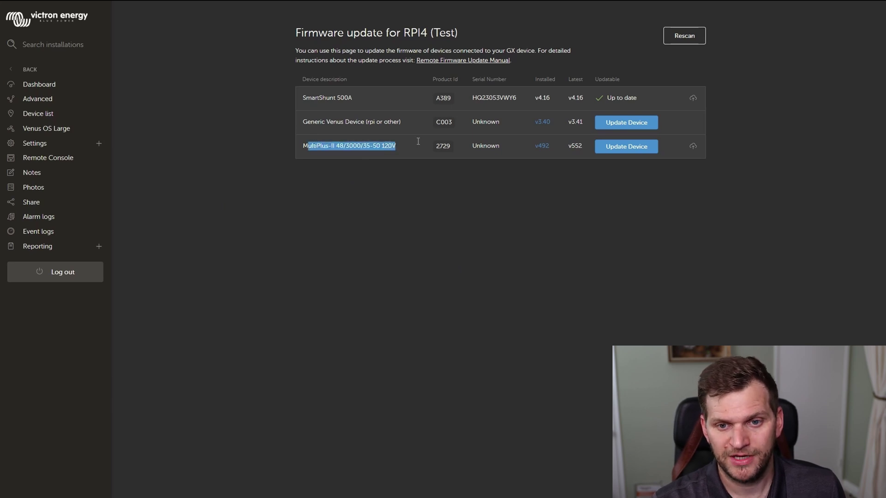
click(397, 183)
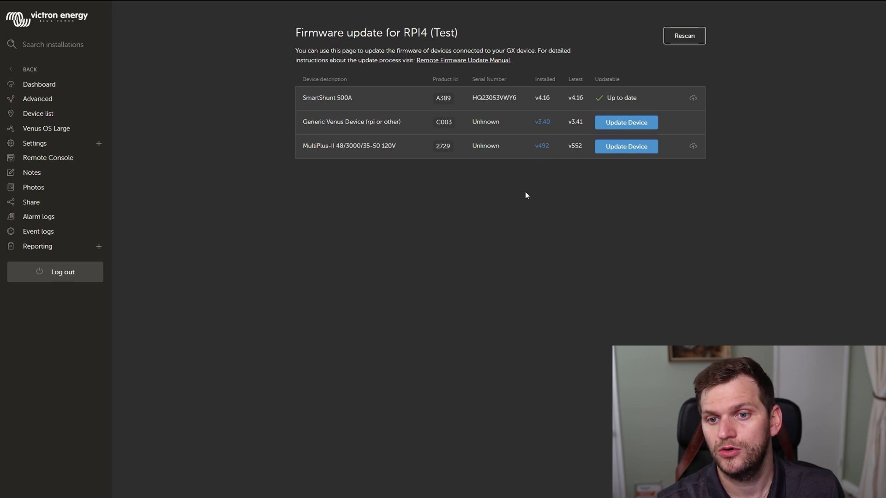
Launch the MultiPlus-II update, confirming the procedure, PV inverter, GX power, VE.Bus BMS/DMC and risk warnings
click(639, 152)
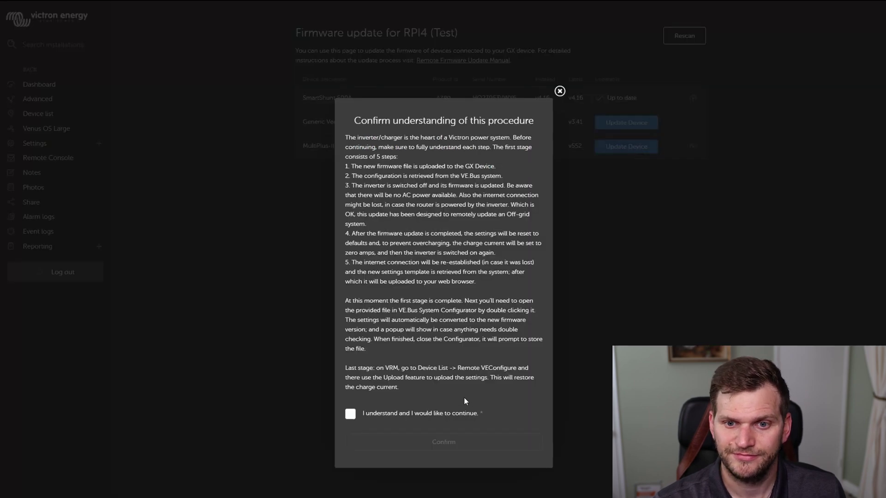
click(430, 420)
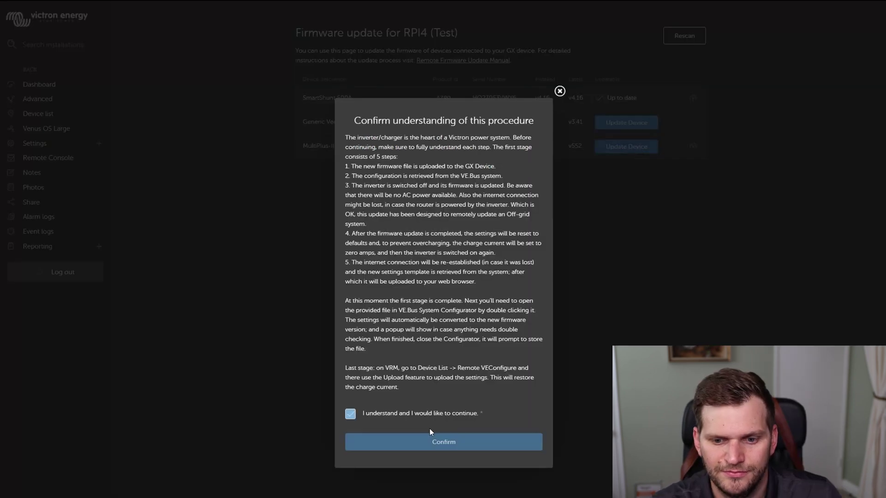
click(421, 441)
click(376, 328)
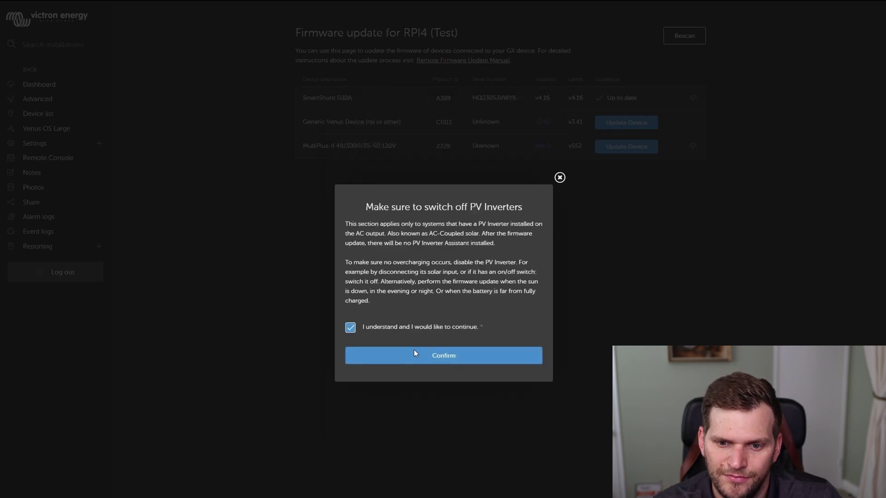
click(414, 354)
click(439, 301)
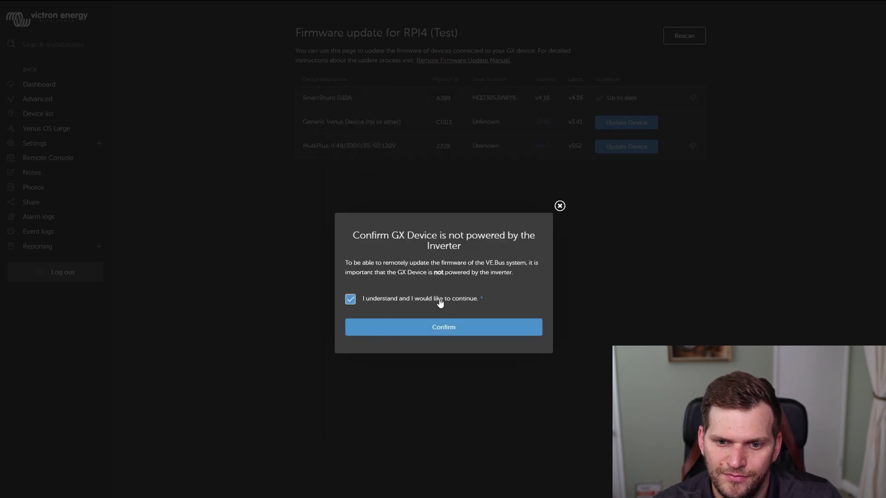
click(428, 329)
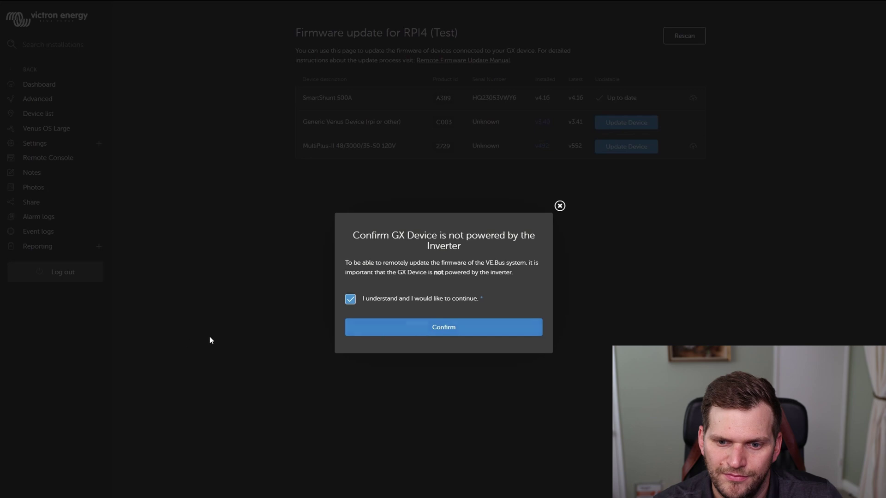
click(389, 358)
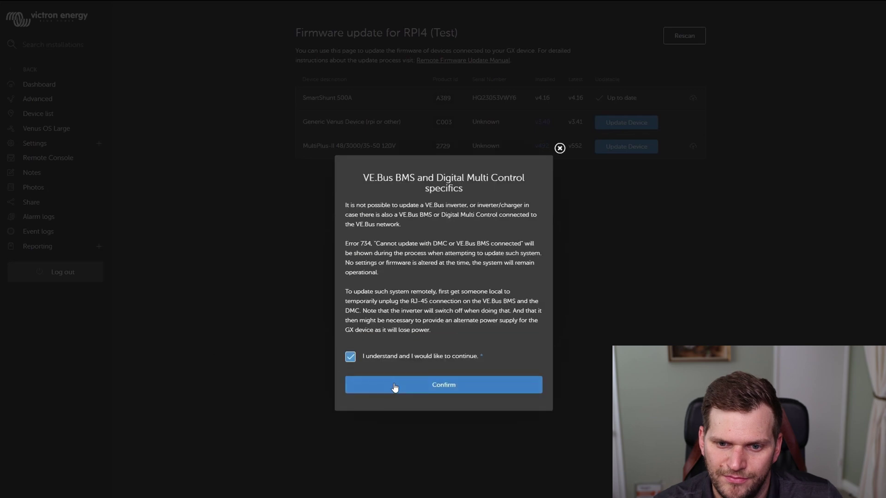
click(395, 387)
click(386, 293)
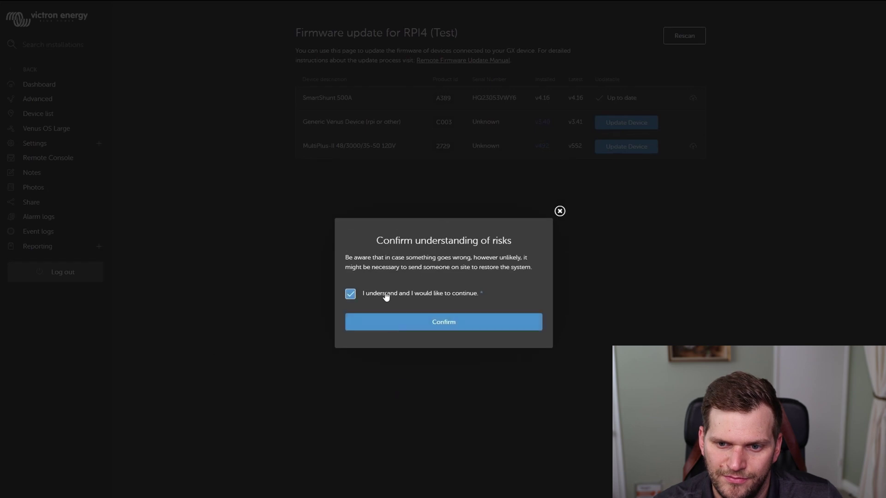
click(389, 326)
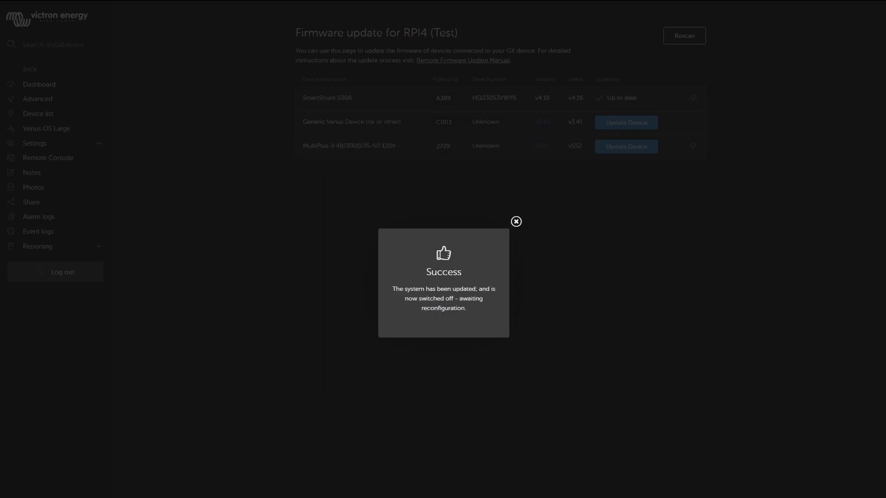
Dismiss the Success dialog so the RPI4 (Test) firmware table rescans connected devices
click(517, 222)
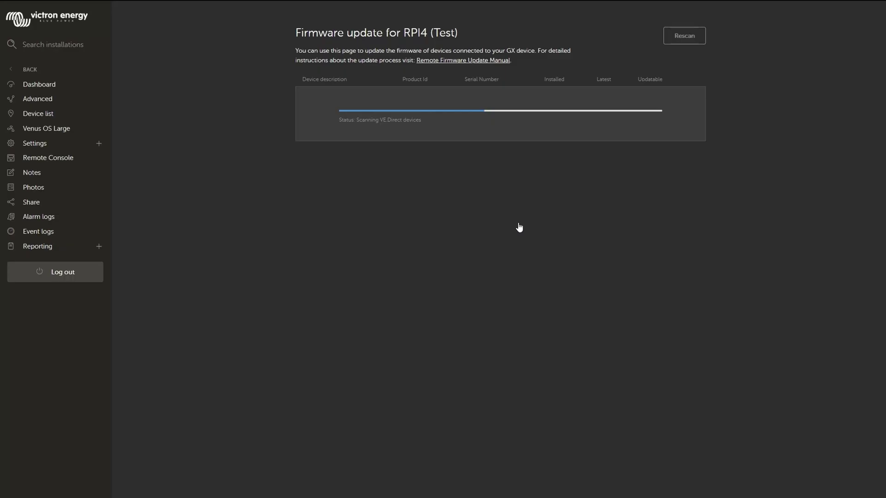